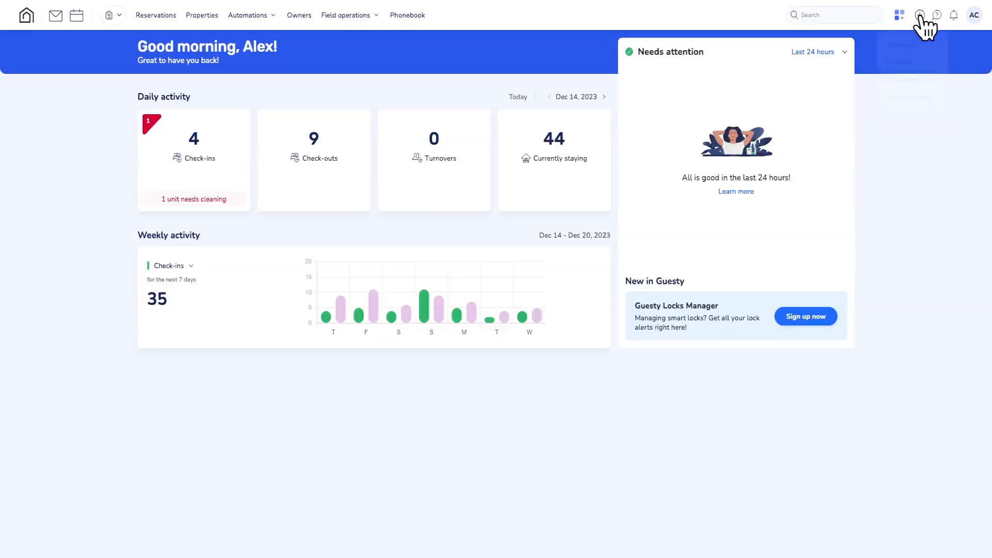
- Create a new task titled "Smoke alarm checkup" and set its task type to Maintenance
{"action": "left_click", "coordinate": [920, 15]}
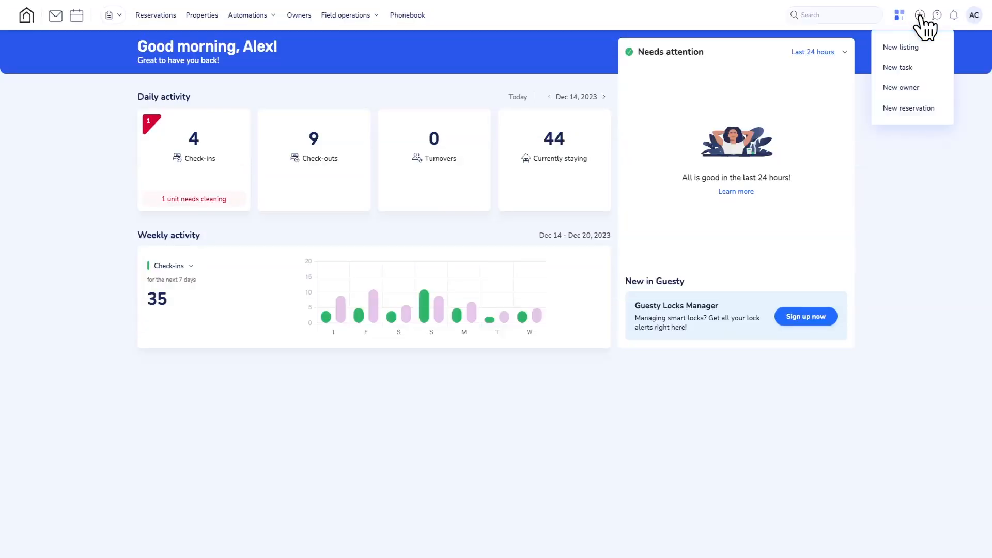
{"action": "left_click", "coordinate": [900, 68]}
{"action": "type", "text": "Smoke alarm chec"}
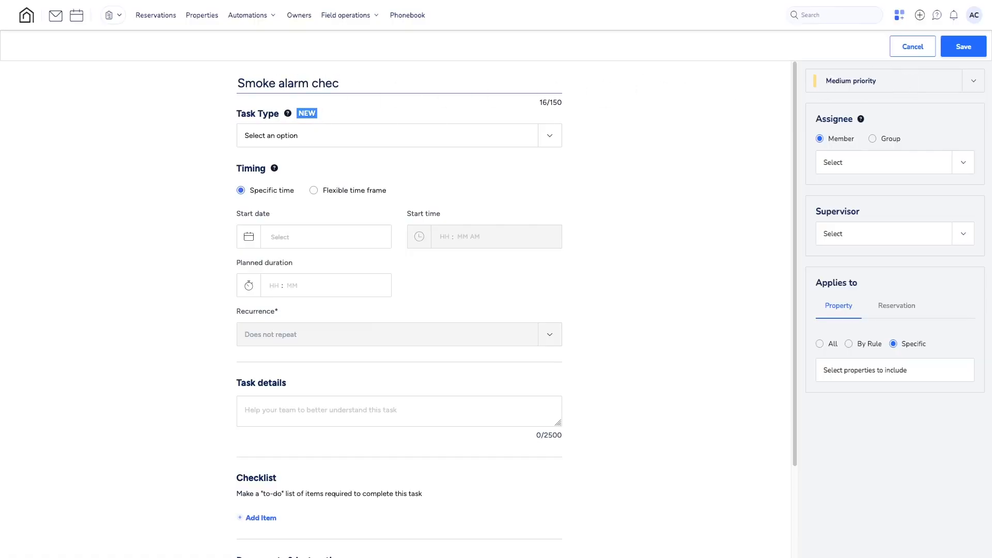
{"action": "type", "text": "kup"}
{"action": "left_click", "coordinate": [328, 137]}
{"action": "left_click", "coordinate": [267, 179]}
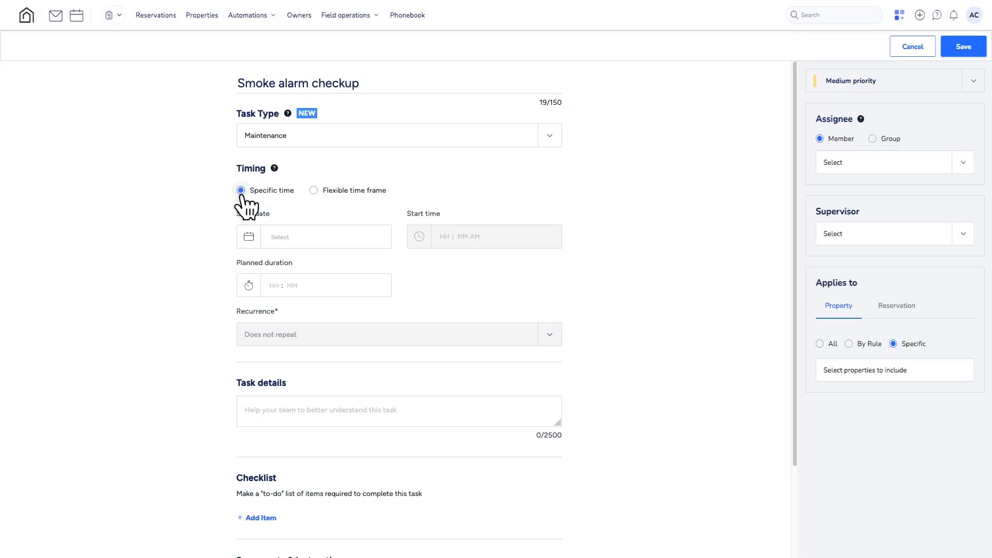
- Schedule the task for a specific time, Oct 12, 2024 at 03:15 PM, with a planned duration of 01:00
{"action": "left_click", "coordinate": [250, 237]}
{"action": "left_click", "coordinate": [406, 325]}
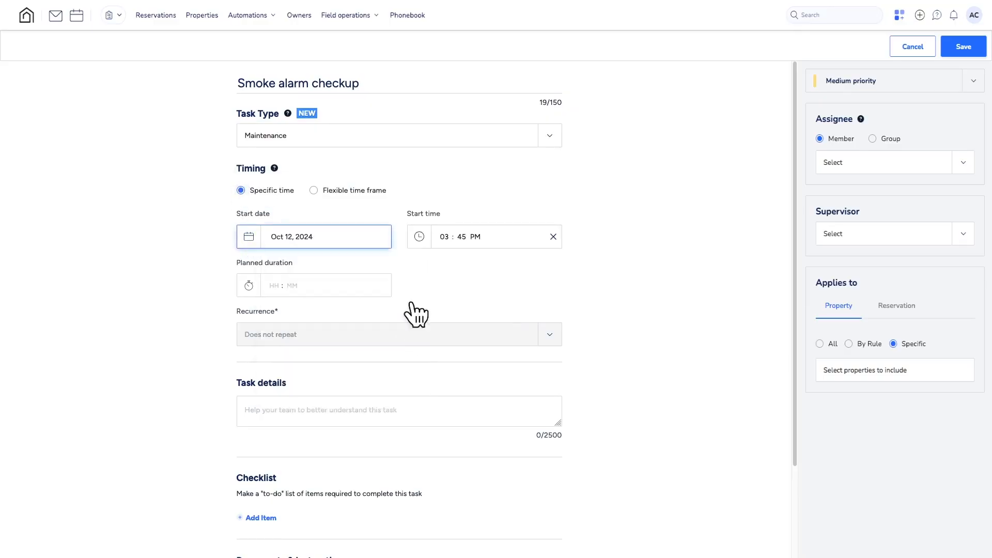
{"action": "left_click", "coordinate": [420, 240]}
{"action": "left_click", "coordinate": [440, 284]}
{"action": "left_click", "coordinate": [251, 287]}
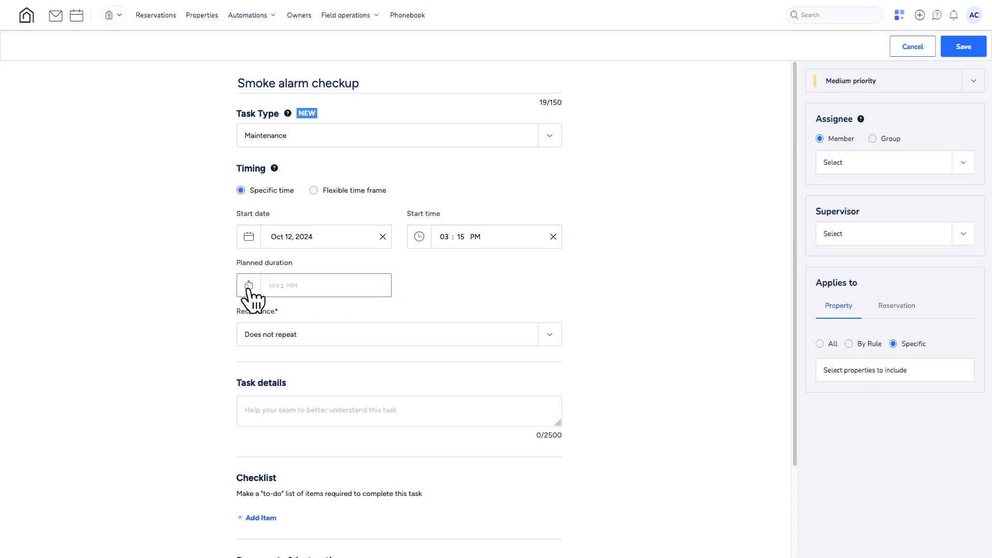
{"action": "left_click", "coordinate": [253, 312]}
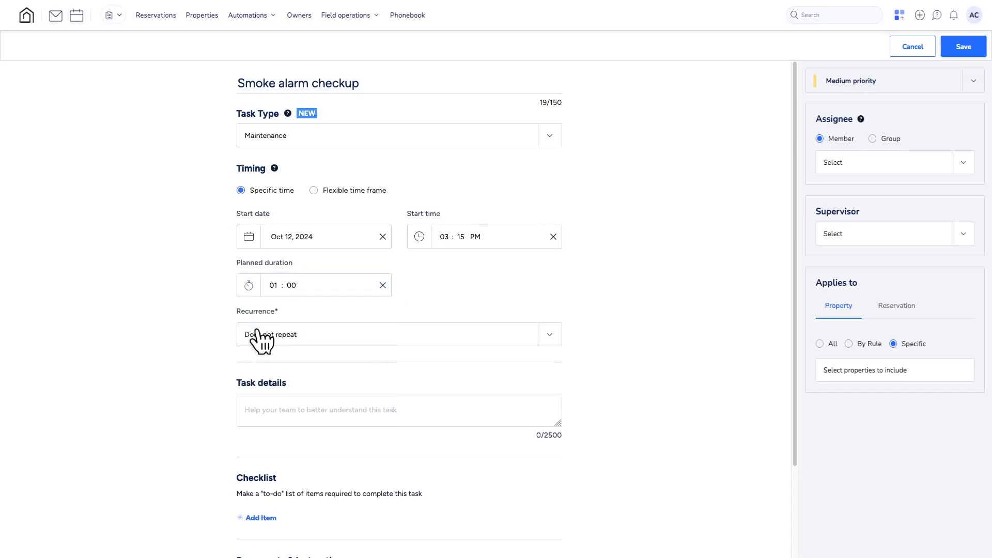
- Switch the timing to a flexible time frame that can start from Oct 12, 2024 at 03:00 PM
{"action": "left_click", "coordinate": [314, 190]}
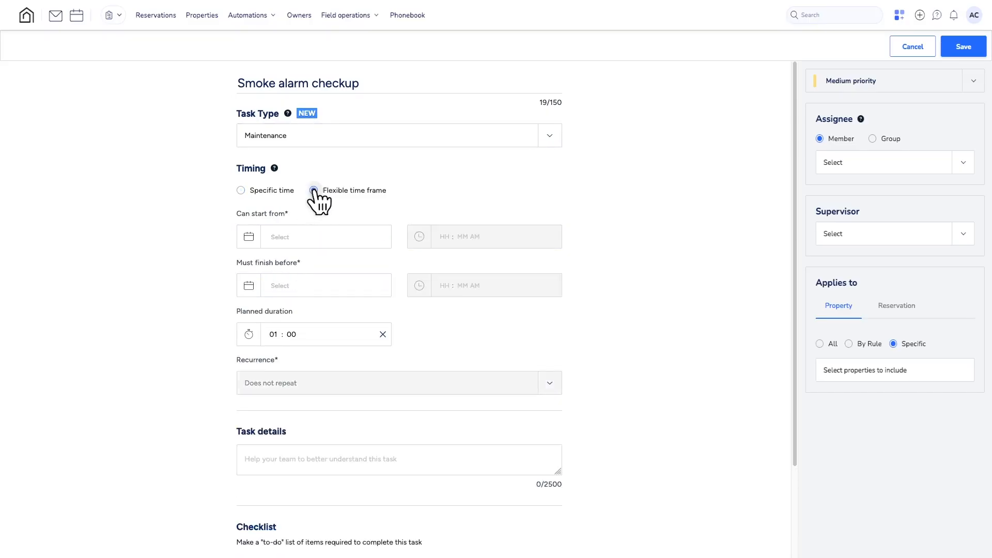
{"action": "left_click", "coordinate": [248, 237]}
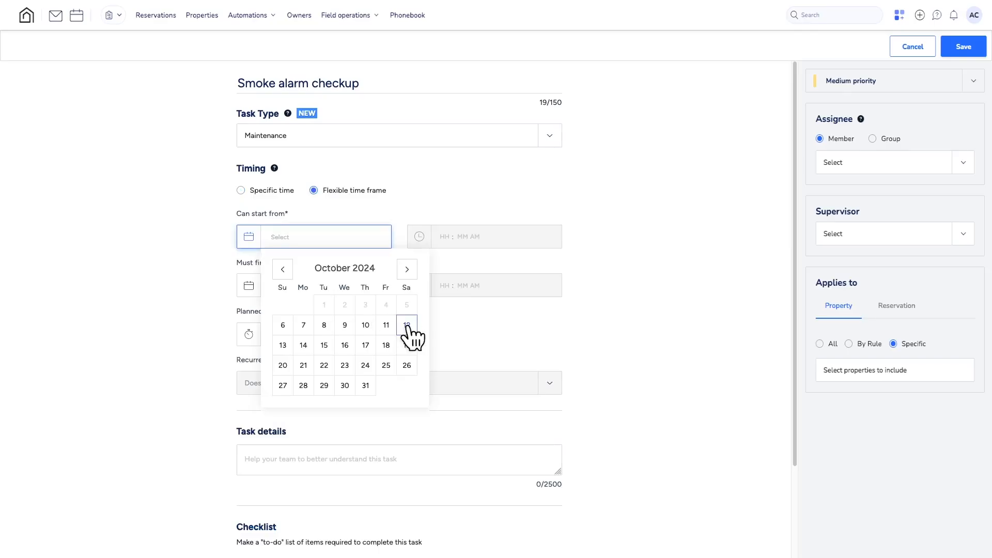
{"action": "left_click", "coordinate": [407, 325]}
{"action": "left_click", "coordinate": [419, 238]}
{"action": "left_click", "coordinate": [435, 256]}
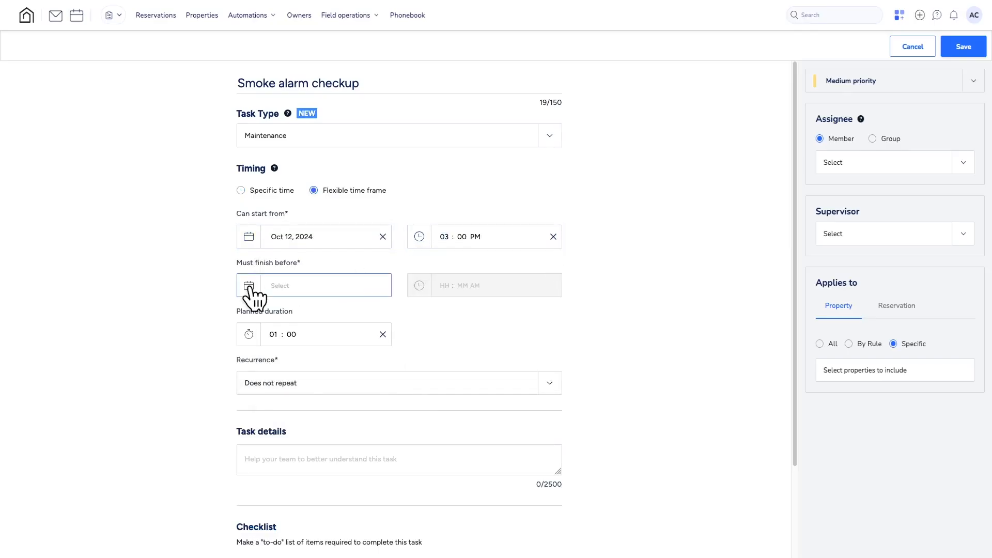
- Set the must-finish-before deadline to Oct 19, 2024 at 03:00 PM and the planned duration to 00:30
{"action": "left_click", "coordinate": [251, 286]}
{"action": "left_click", "coordinate": [411, 392]}
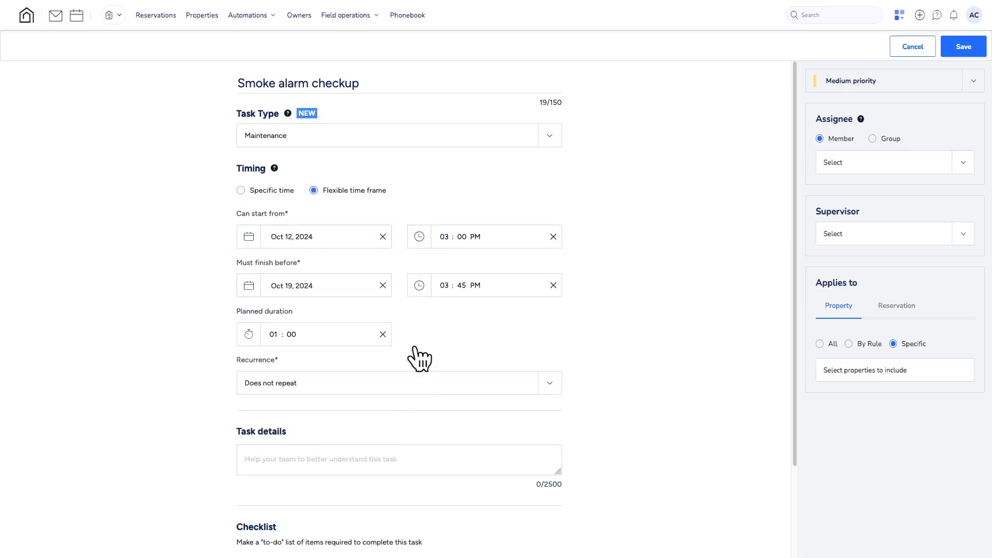
{"action": "left_click", "coordinate": [421, 289]}
{"action": "left_click", "coordinate": [438, 306]}
{"action": "left_click", "coordinate": [249, 333]}
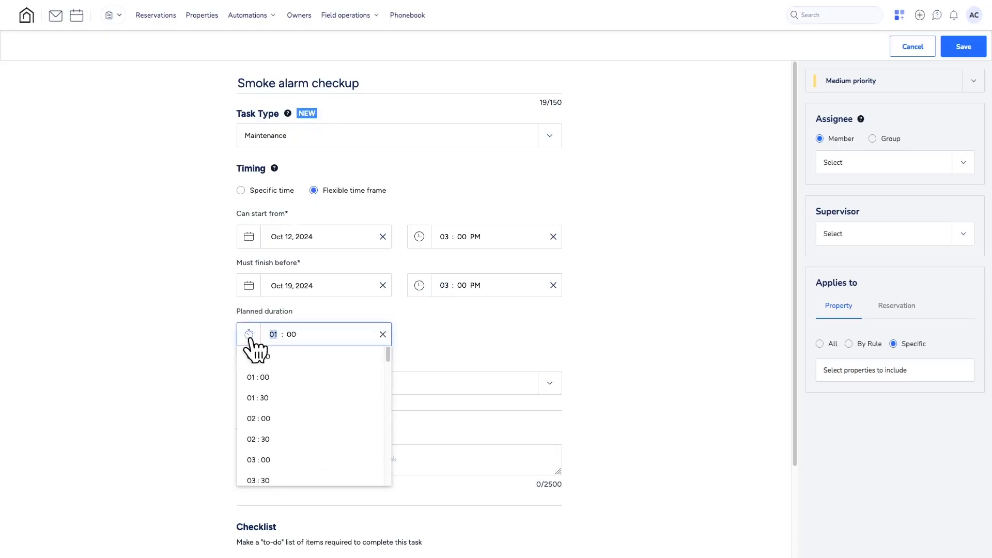
{"action": "left_click", "coordinate": [260, 356]}
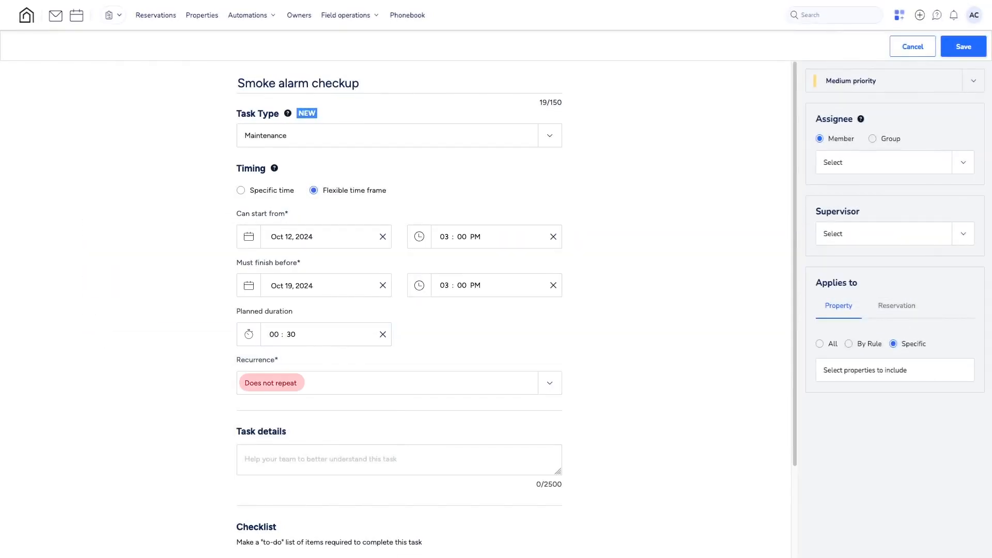
- Set a custom recurrence that repeats the task every 2 weeks on Saturday and Sunday
{"action": "left_click", "coordinate": [284, 385]}
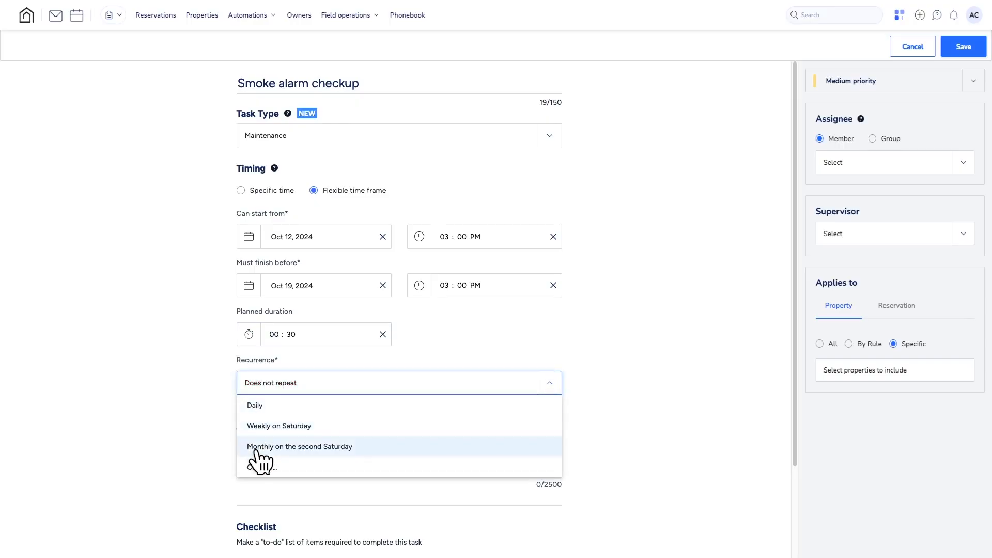
{"action": "left_click", "coordinate": [275, 467]}
{"action": "left_click", "coordinate": [457, 257]}
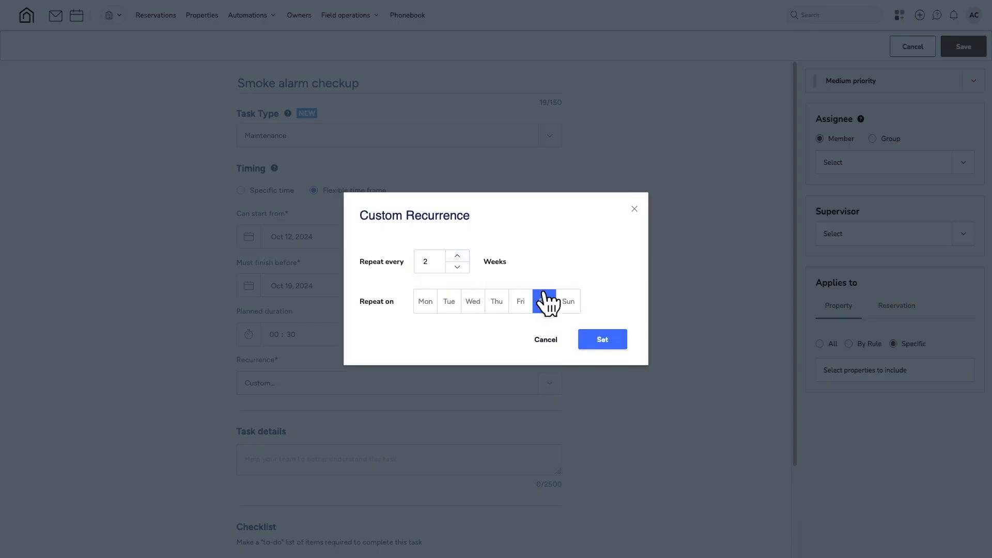
{"action": "left_click", "coordinate": [568, 305]}
{"action": "left_click", "coordinate": [604, 344]}
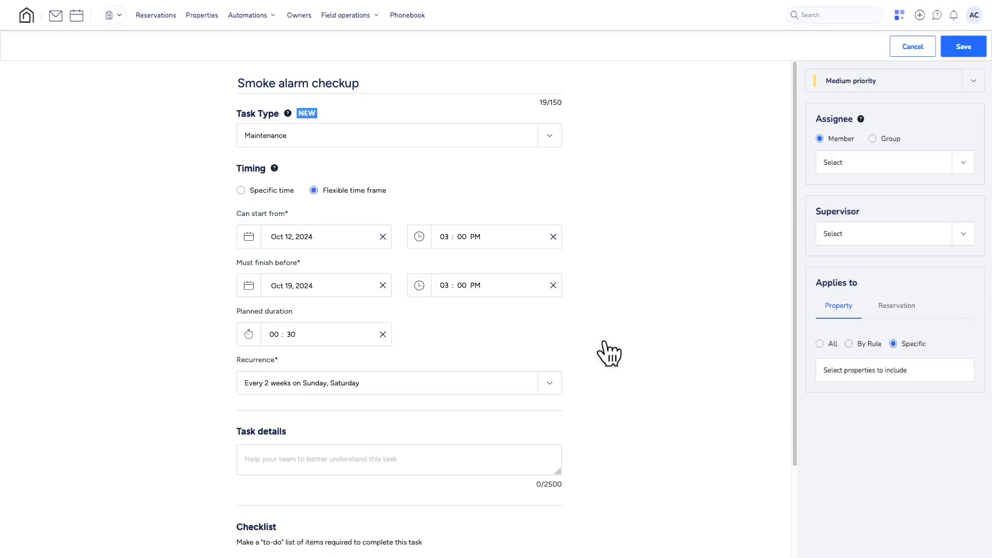
- Fill in the task details with "Check the smoke alarm to prevent malfunction"
{"action": "scroll", "coordinate": [607, 331], "scroll_direction": "down", "scroll_amount": 3}
{"action": "left_click", "coordinate": [353, 270]}
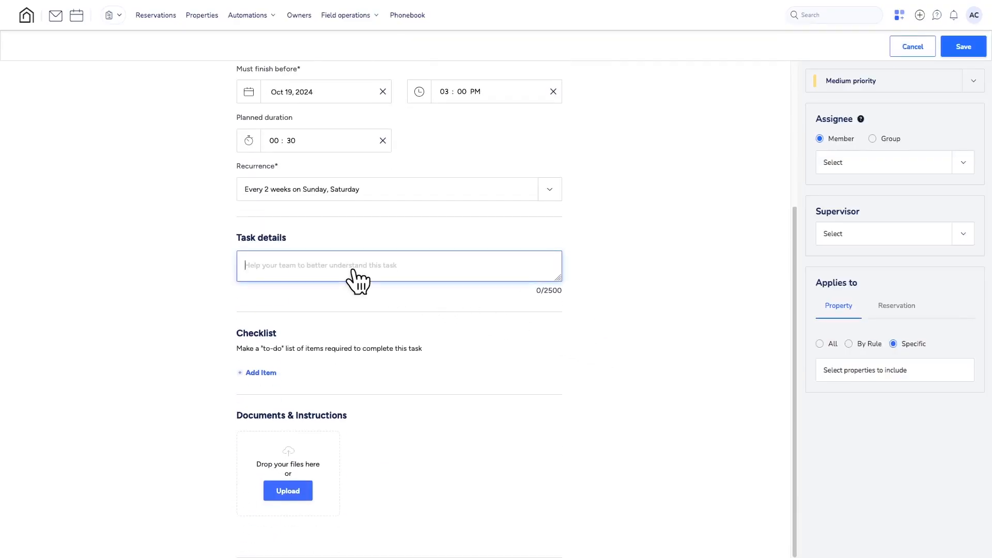
{"action": "type", "text": "Check the smoke alarm to prevent malfunction"}
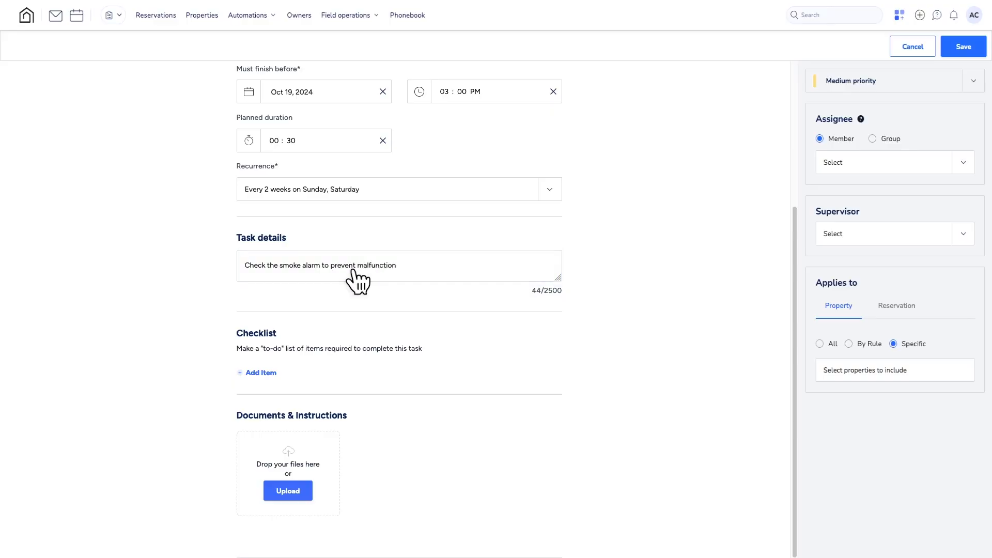
- Add checklist items "Make sure the smoke alarm is clean", "Check batteries and replace if needed" and "Fill the smoke alarm checkup form"
{"action": "left_click", "coordinate": [263, 373]}
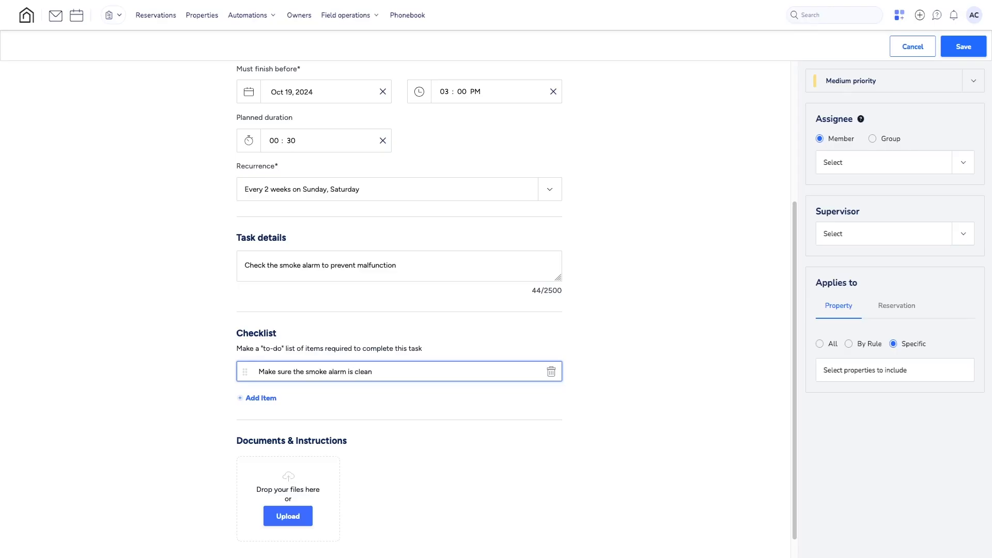
{"action": "key", "text": "Return"}
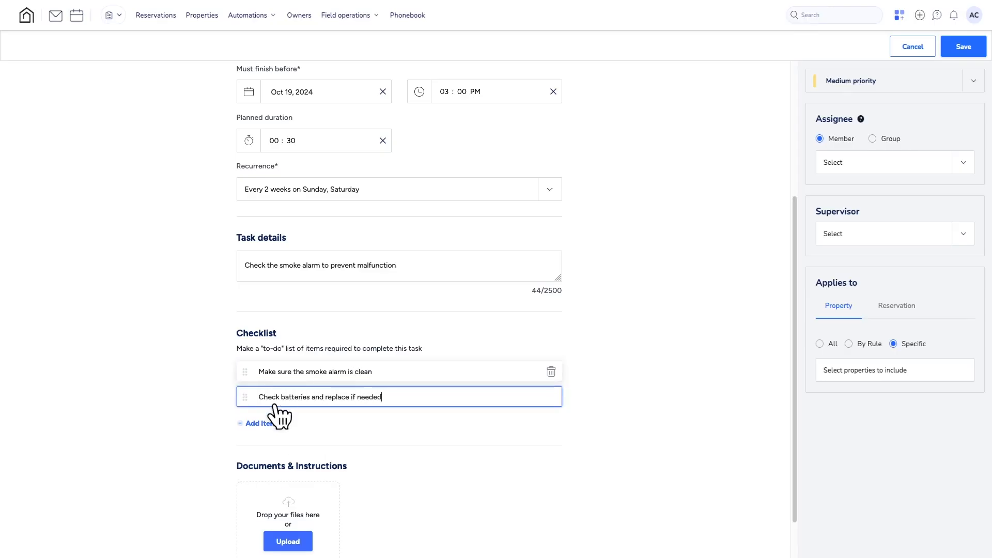
{"action": "left_click", "coordinate": [261, 424]}
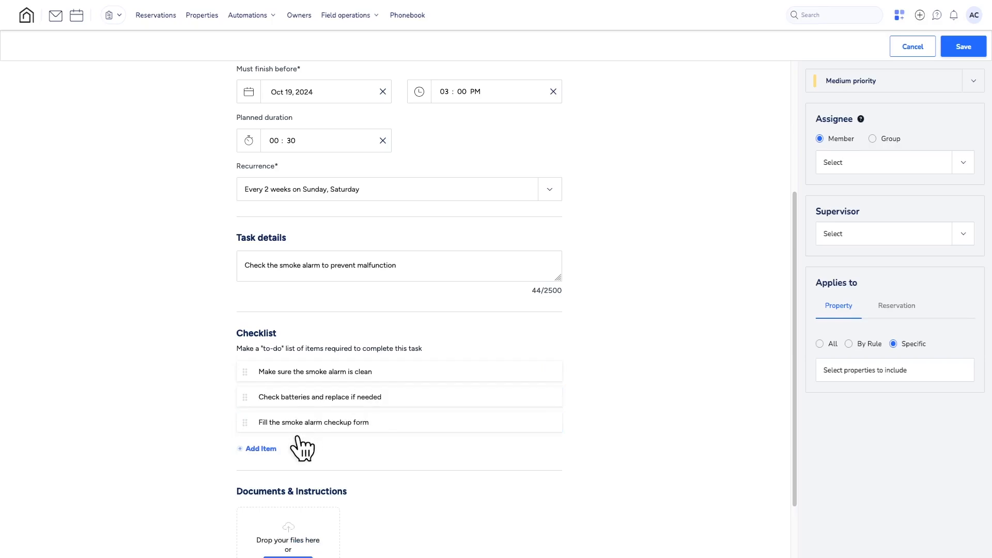
- Upload the Manual PDF and the room photo to the task's documents and instructions
{"action": "scroll", "coordinate": [293, 444], "scroll_direction": "down", "scroll_amount": 2}
{"action": "left_click", "coordinate": [290, 494]}
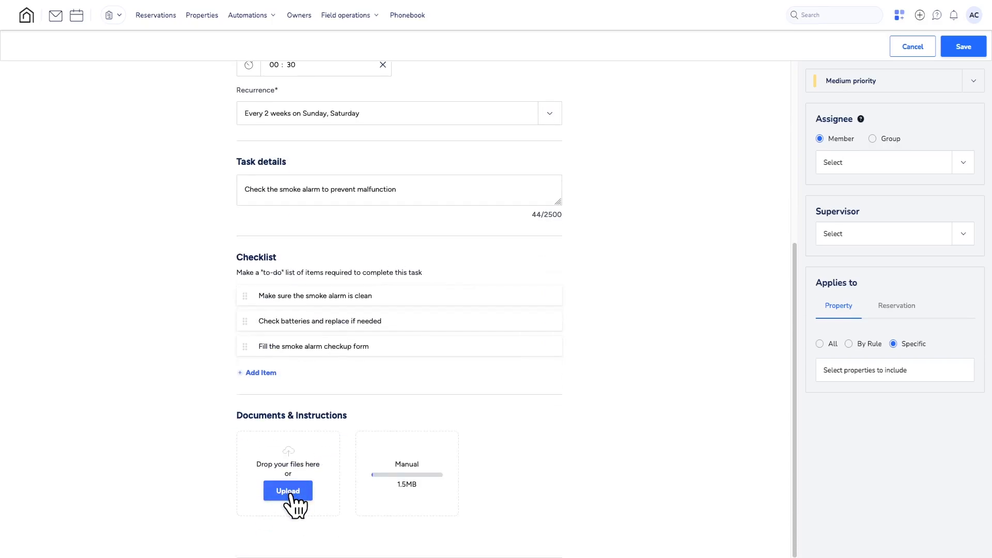
- Rename the uploaded Manual file to "Smoke Alarm Manual" and remove the uploaded room photo
{"action": "scroll", "coordinate": [310, 445], "scroll_direction": "down", "scroll_amount": 3}
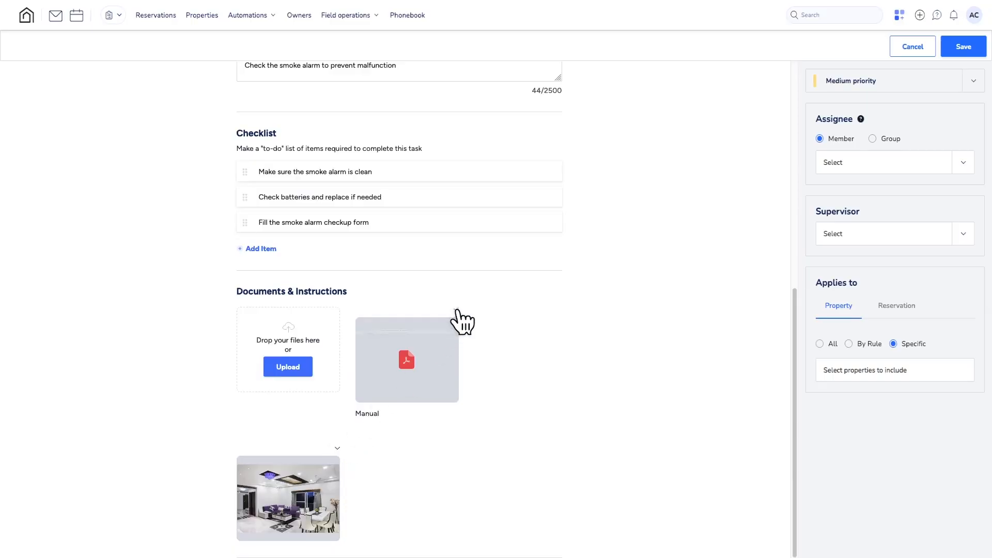
{"action": "left_click", "coordinate": [456, 309]}
{"action": "left_click", "coordinate": [391, 325]}
{"action": "type", "text": "Smoke Alarm Manual"}
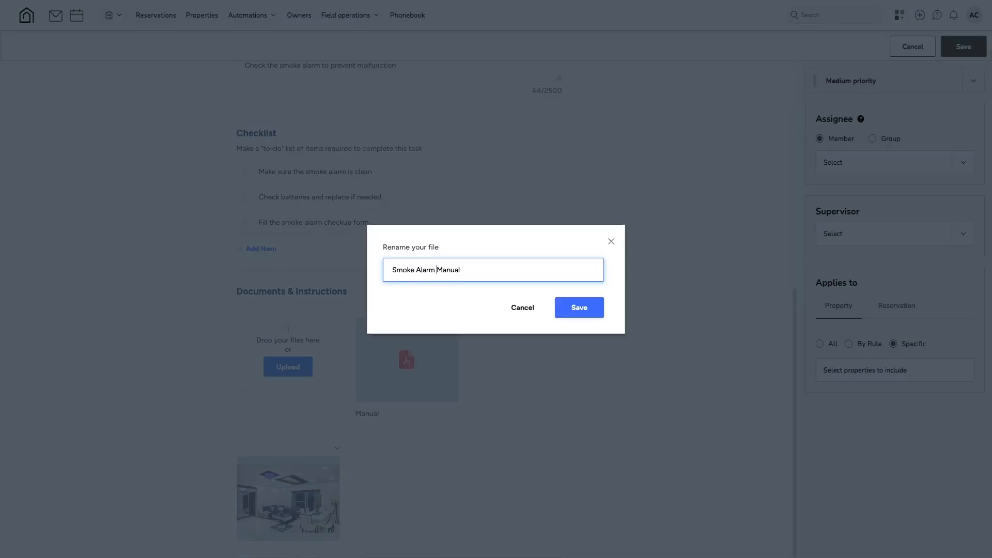
{"action": "left_click", "coordinate": [579, 310]}
{"action": "left_click", "coordinate": [337, 448]}
{"action": "left_click", "coordinate": [274, 482]}
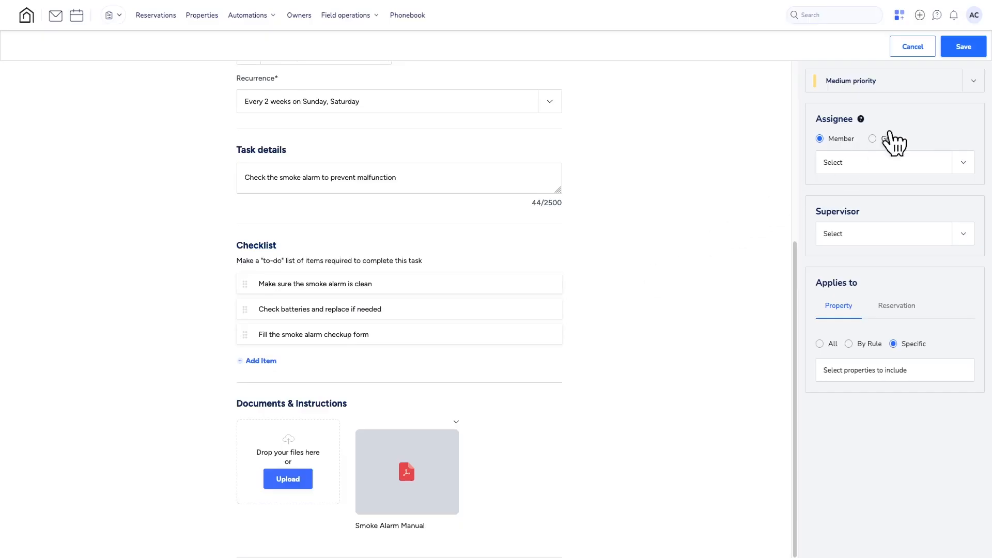
- Set the task to High priority and assign it to the second member listed
{"action": "left_click", "coordinate": [974, 84]}
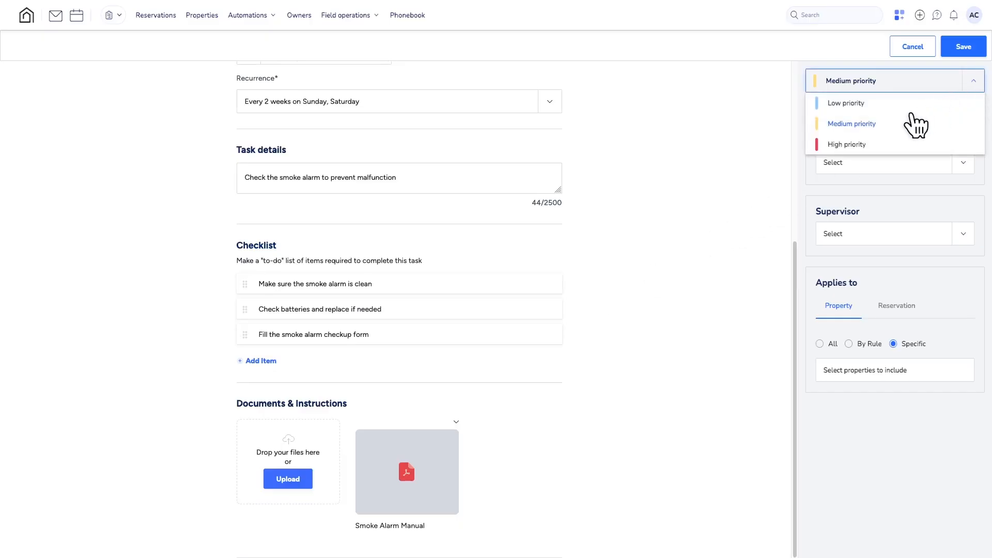
{"action": "left_click", "coordinate": [847, 145]}
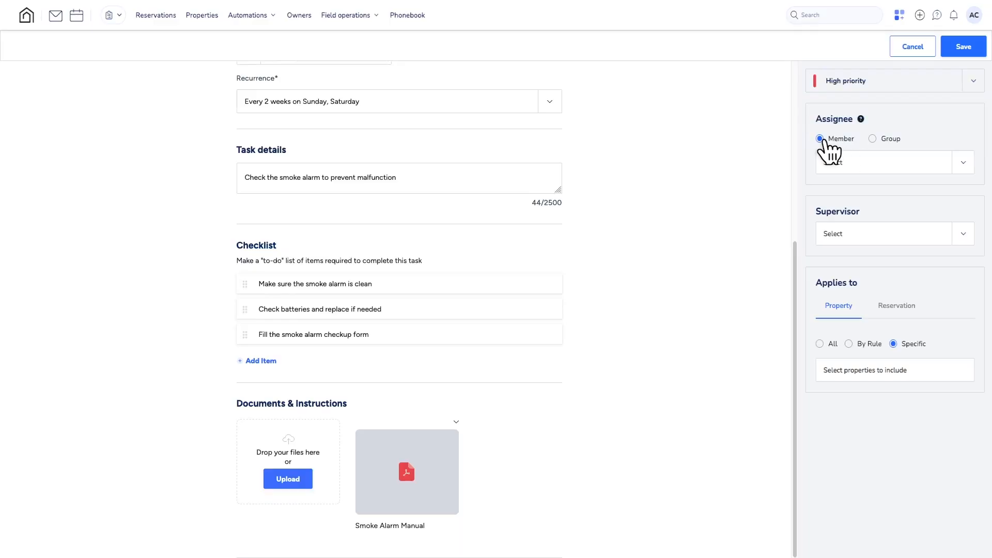
{"action": "left_click", "coordinate": [962, 164]}
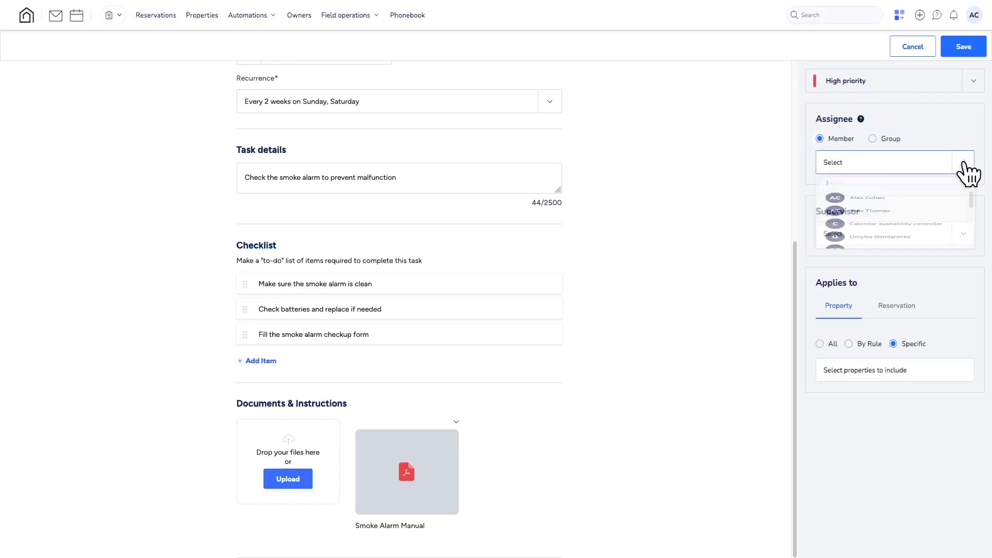
{"action": "left_click", "coordinate": [873, 253]}
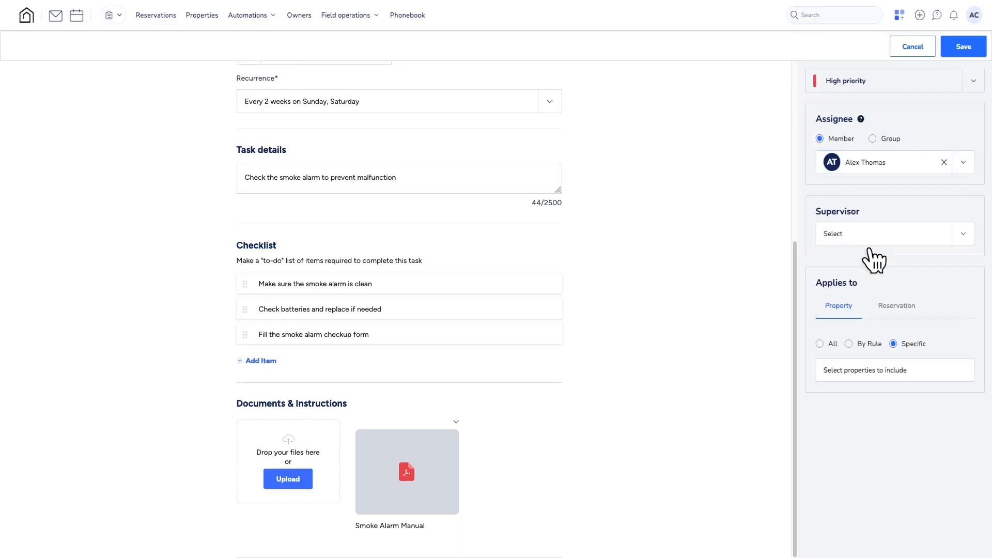
- Change the assignee to the Cleaning Service group and choose the second listed team member as supervisor
{"action": "left_click", "coordinate": [872, 139]}
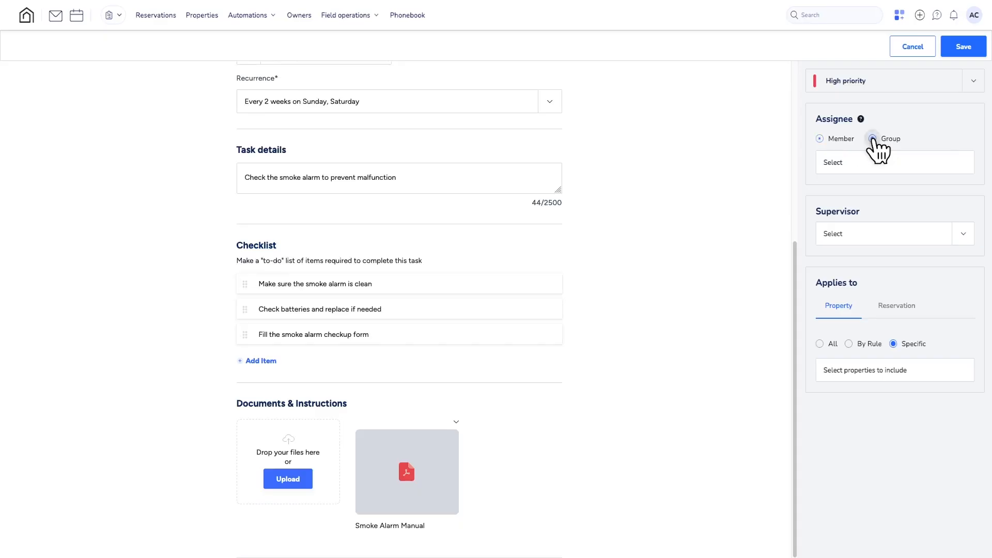
{"action": "left_click", "coordinate": [862, 164]}
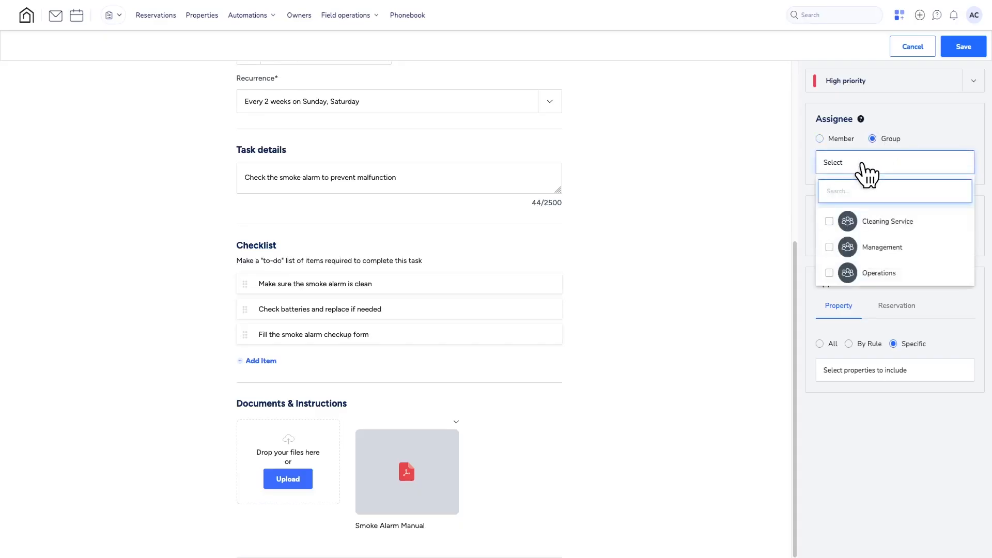
{"action": "left_click", "coordinate": [847, 222]}
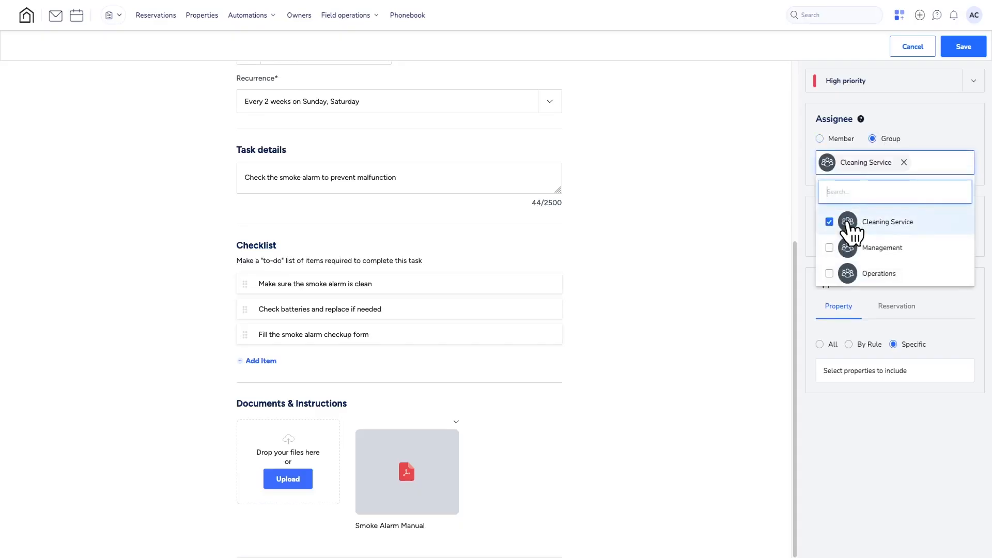
{"action": "key", "text": "Escape"}
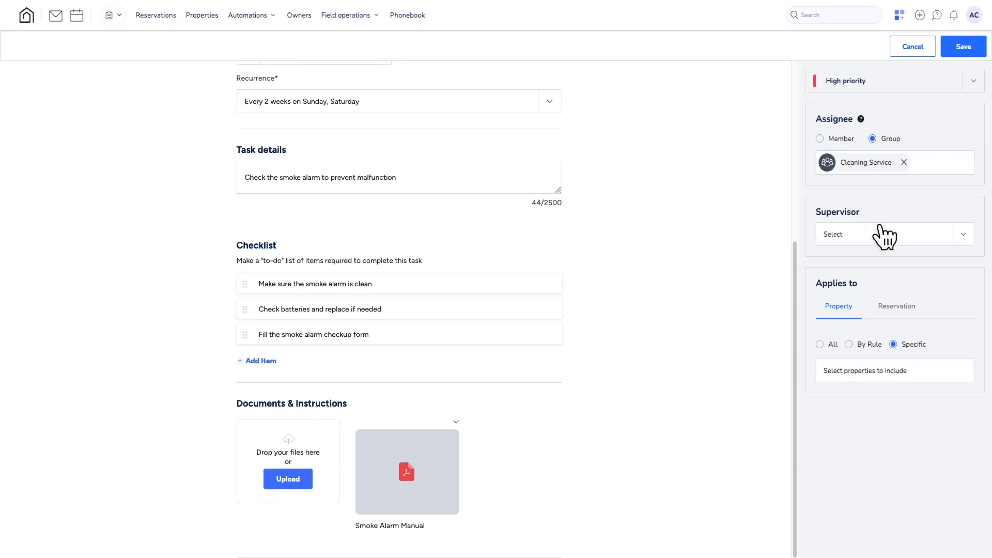
{"action": "left_click", "coordinate": [962, 239]}
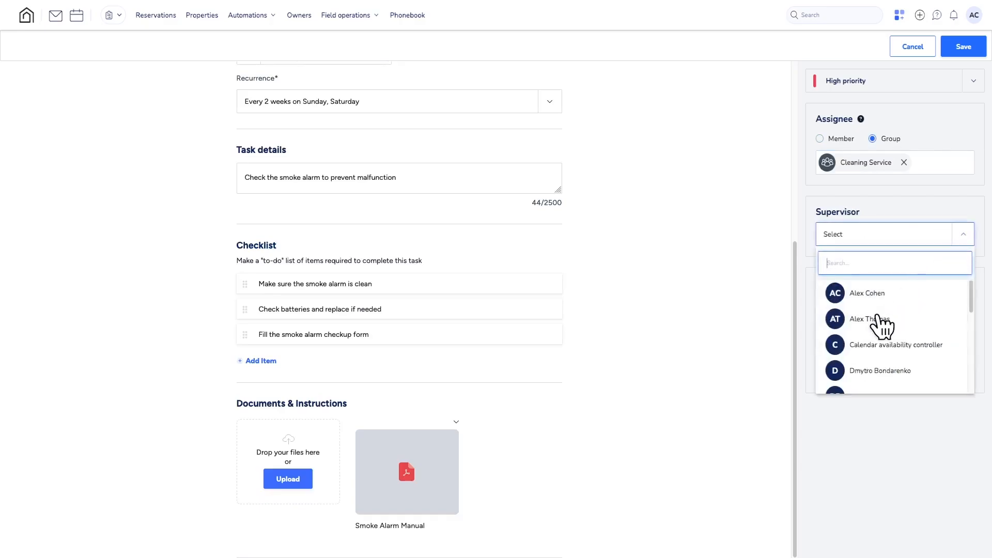
{"action": "left_click", "coordinate": [872, 322]}
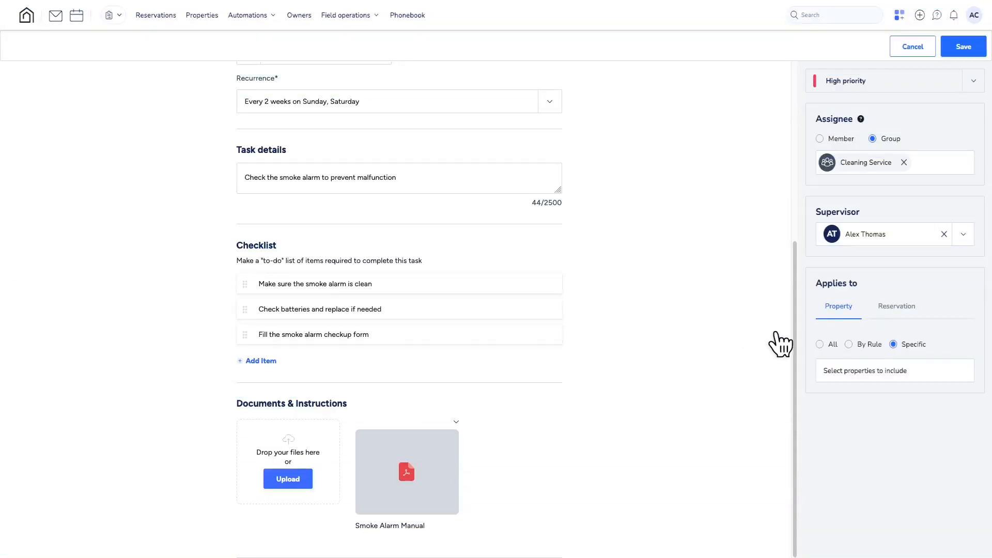
- Apply the task to all properties
{"action": "left_click", "coordinate": [820, 345]}
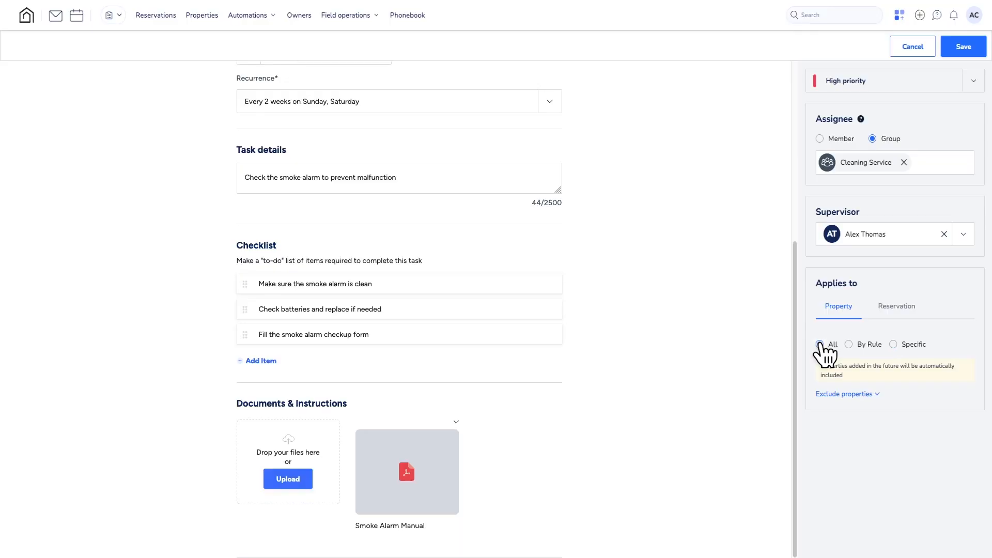
- Exclude the properties 1 Bedroom Barcelona and 3-Bed Barcelona 1 from the task that applies to all properties
{"action": "left_click", "coordinate": [847, 395]}
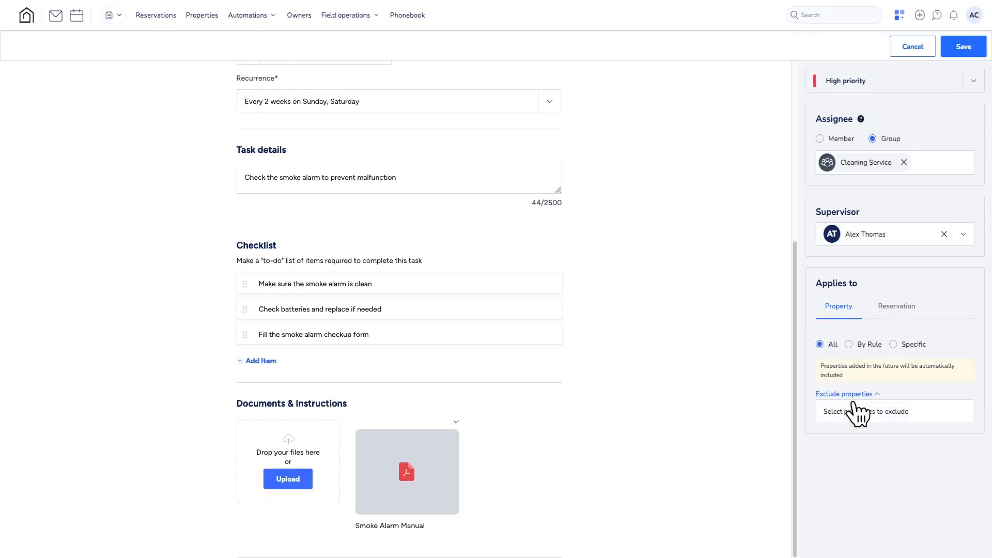
{"action": "left_click", "coordinate": [857, 412]}
{"action": "left_click", "coordinate": [862, 468]}
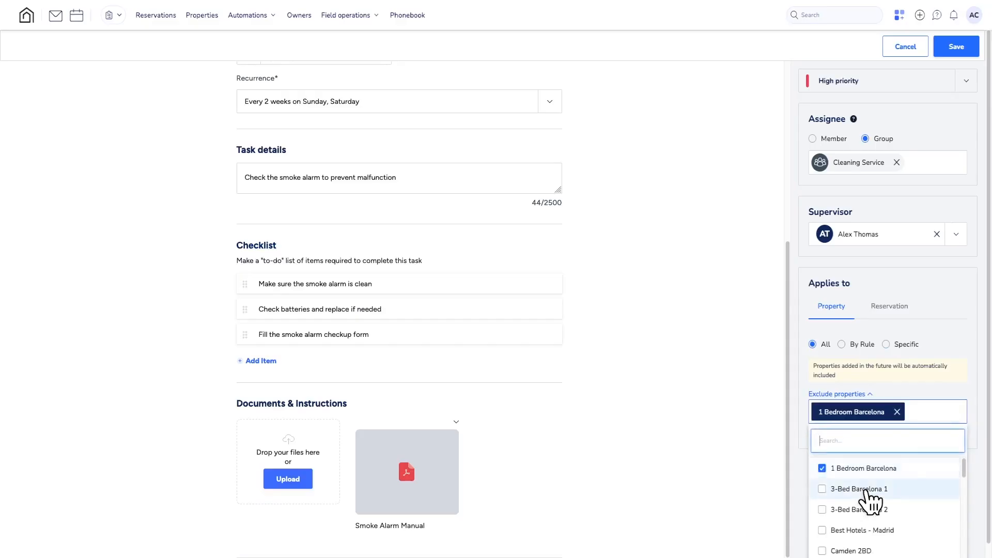
{"action": "left_click", "coordinate": [866, 489]}
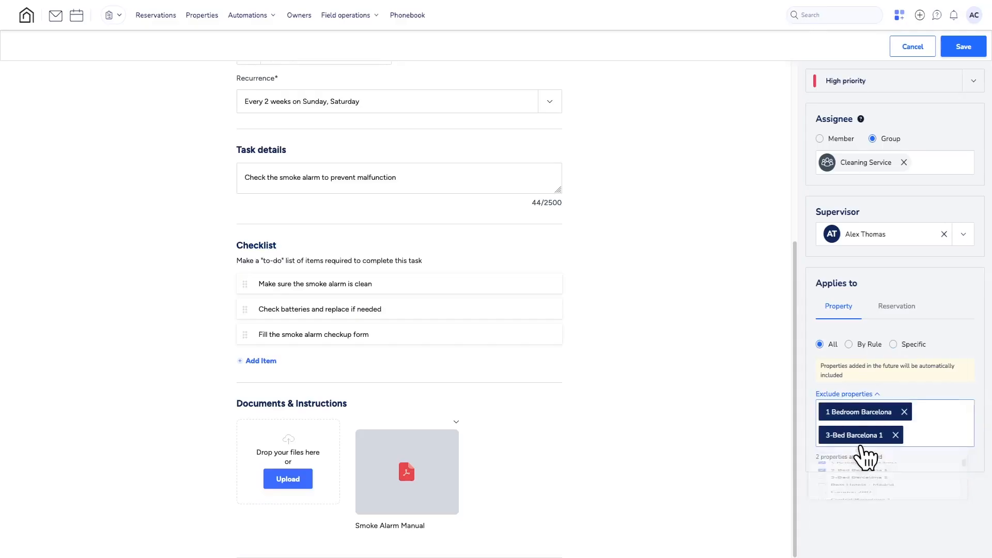
- Apply the task to properties by rule, limited to the cities Barcelona and Cupertino
{"action": "left_click", "coordinate": [849, 344]}
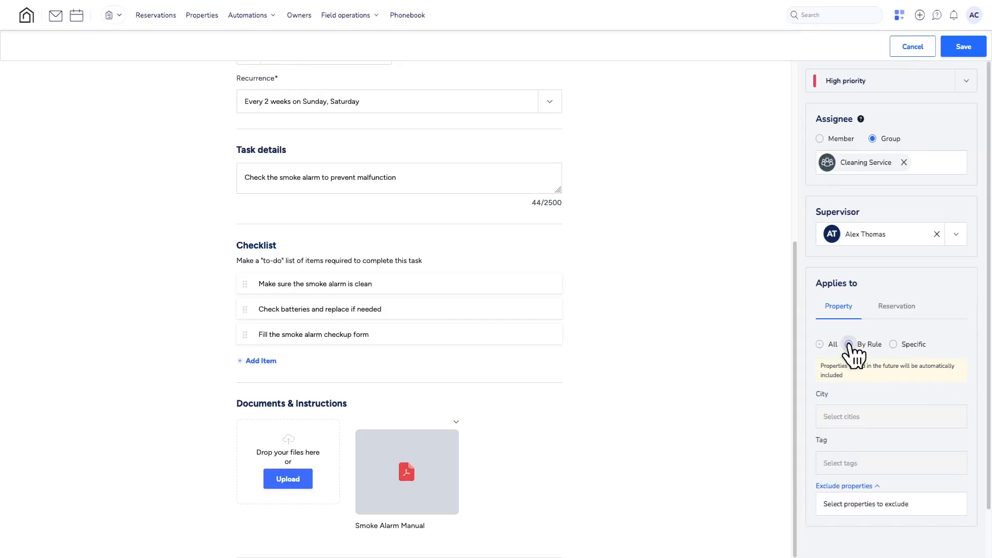
{"action": "left_click", "coordinate": [848, 418]}
{"action": "left_click", "coordinate": [853, 474]}
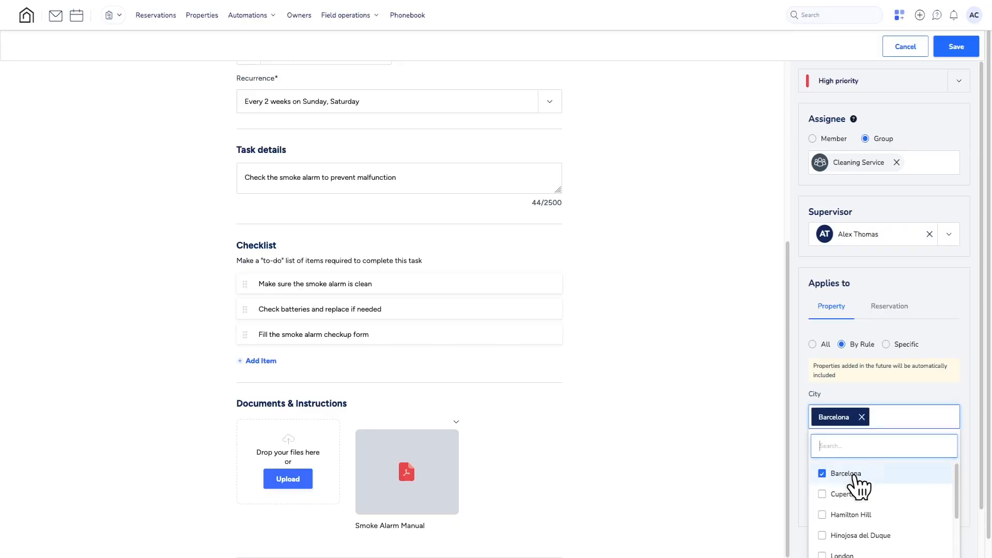
{"action": "left_click", "coordinate": [847, 495]}
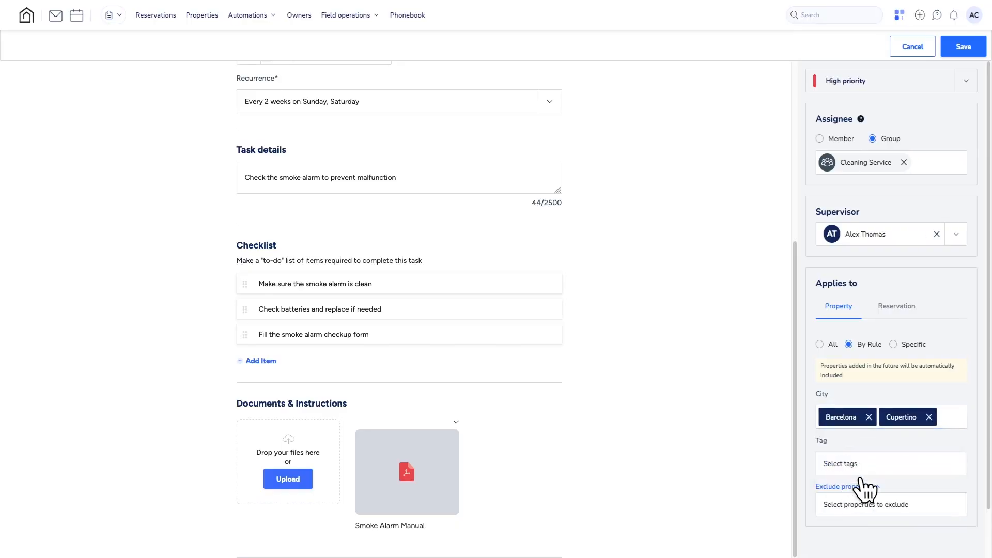
- Add the tags Barcelona and Best Hotels to the property rule and exclude Central Barcelona 1
{"action": "left_click", "coordinate": [873, 467]}
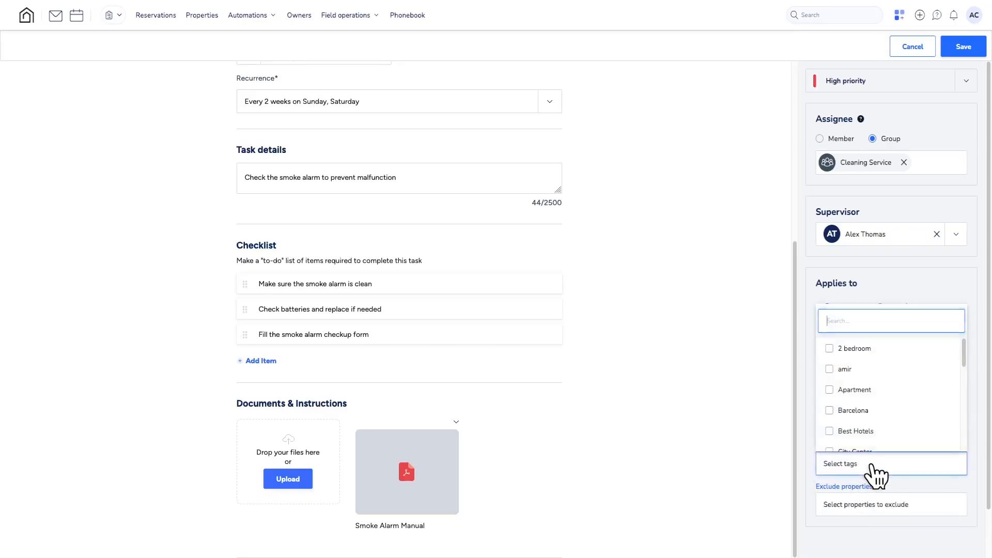
{"action": "left_click", "coordinate": [852, 410]}
{"action": "left_click", "coordinate": [858, 432]}
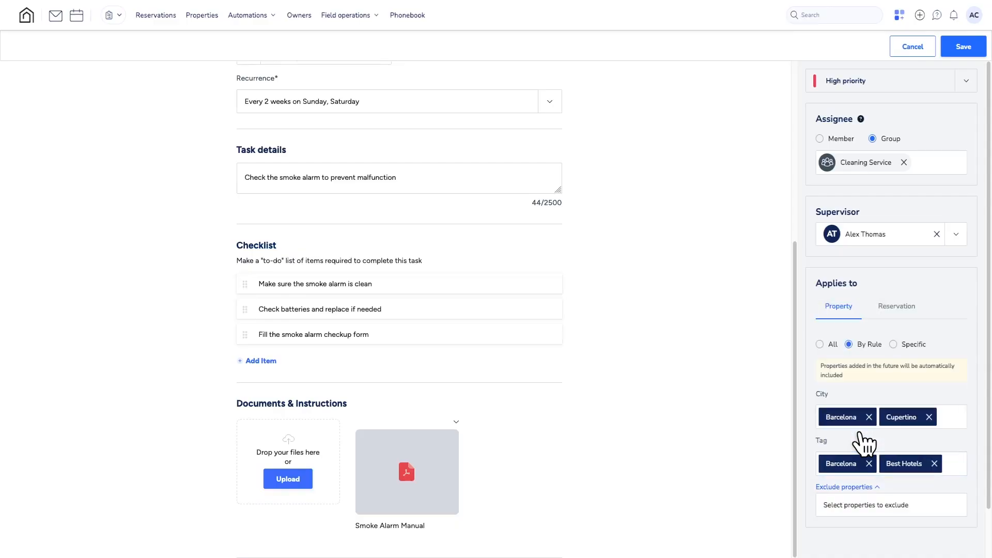
{"action": "left_click", "coordinate": [864, 509]}
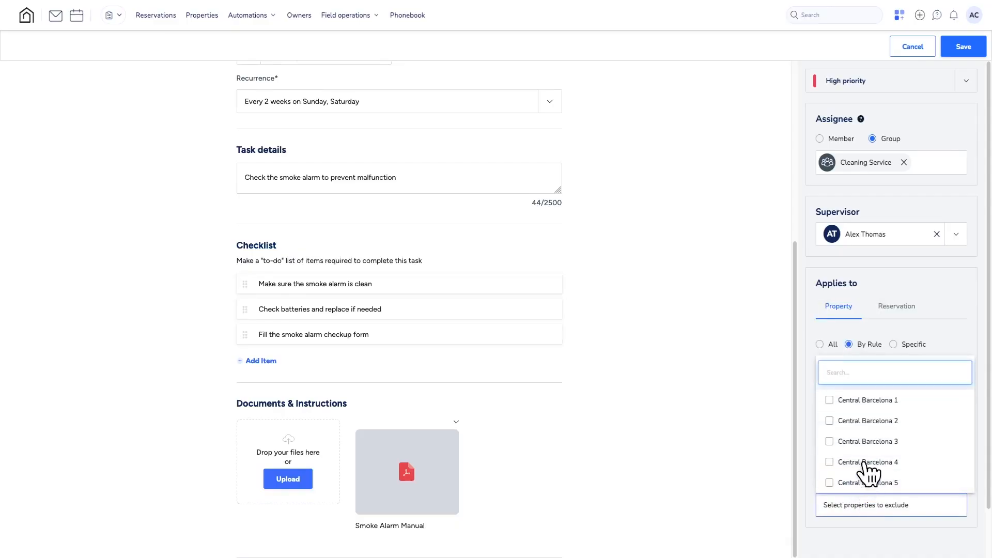
{"action": "left_click", "coordinate": [872, 401]}
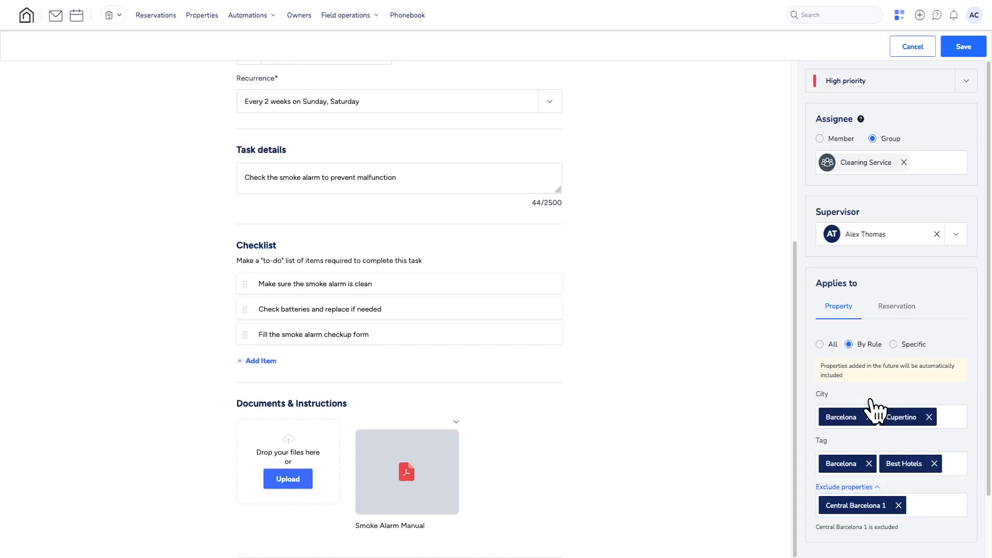
- Apply the task to the specific properties 1 Bedroom Barcelona, 3-Bed Barcelona 1 and 3-Bed Barcelona 2
{"action": "left_click", "coordinate": [893, 344]}
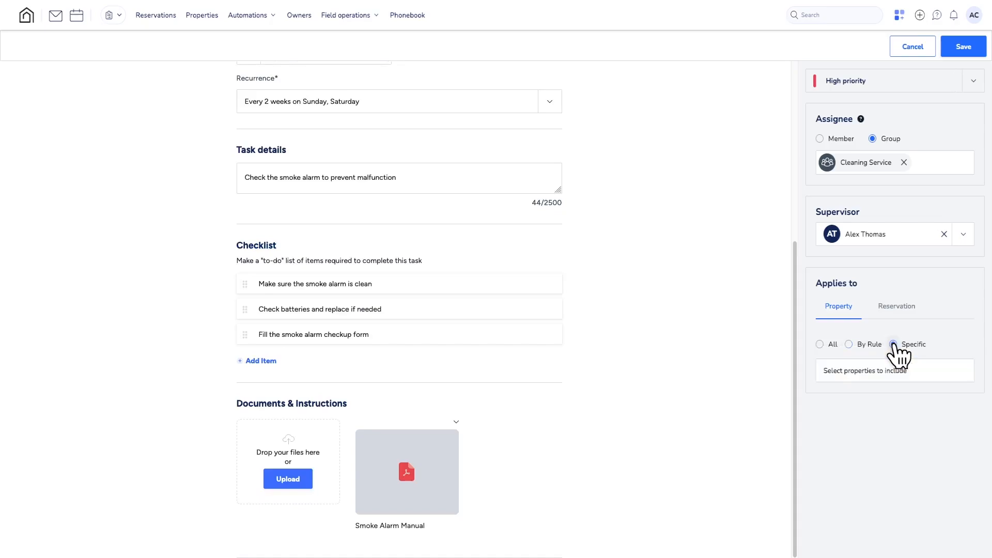
{"action": "left_click", "coordinate": [889, 375]}
{"action": "left_click", "coordinate": [868, 428]}
{"action": "left_click", "coordinate": [865, 447]}
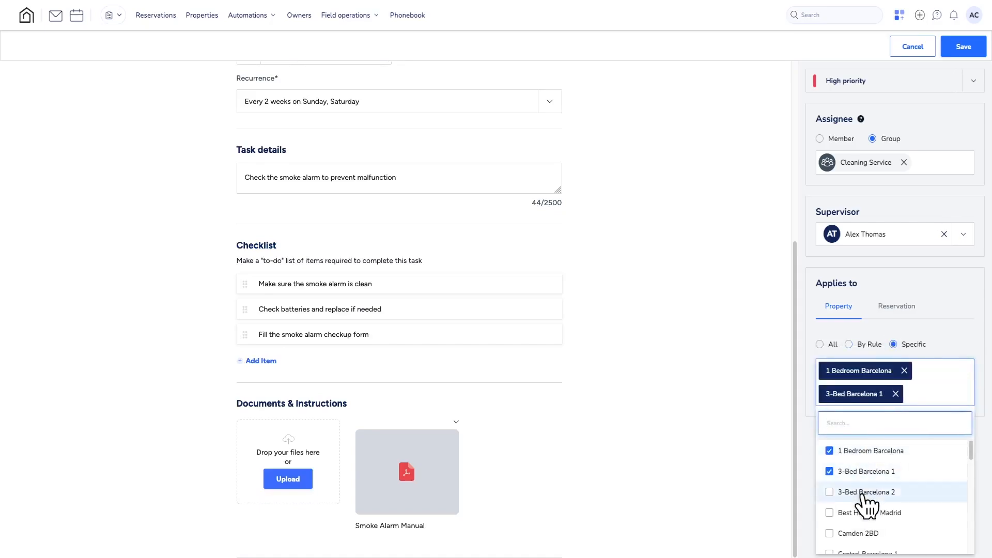
{"action": "left_click", "coordinate": [861, 495]}
{"action": "key", "text": "Escape"}
- Apply the task to a reservation instead, choosing the confirmed one from Dec 14 to Dec 20, 2023
{"action": "left_click", "coordinate": [897, 307]}
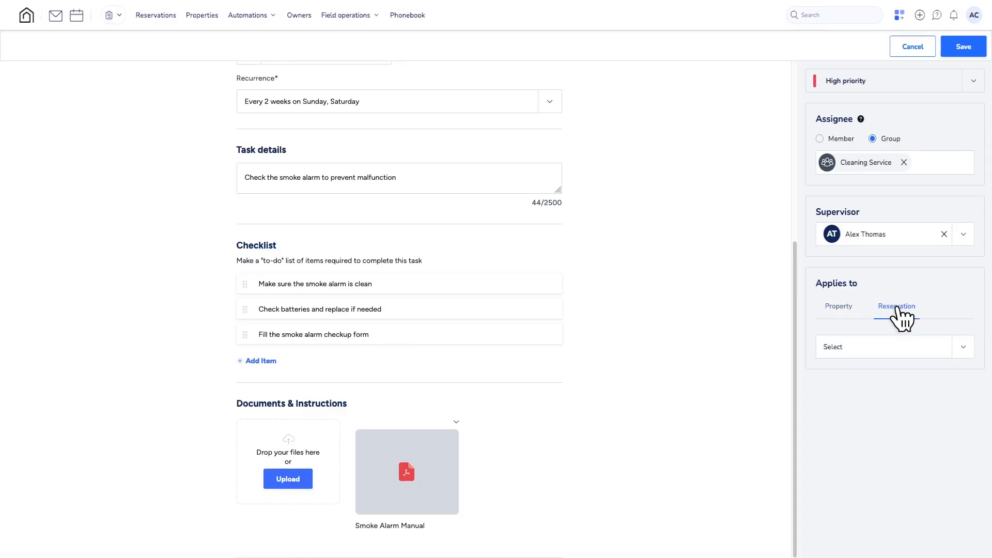
{"action": "left_click", "coordinate": [962, 348]}
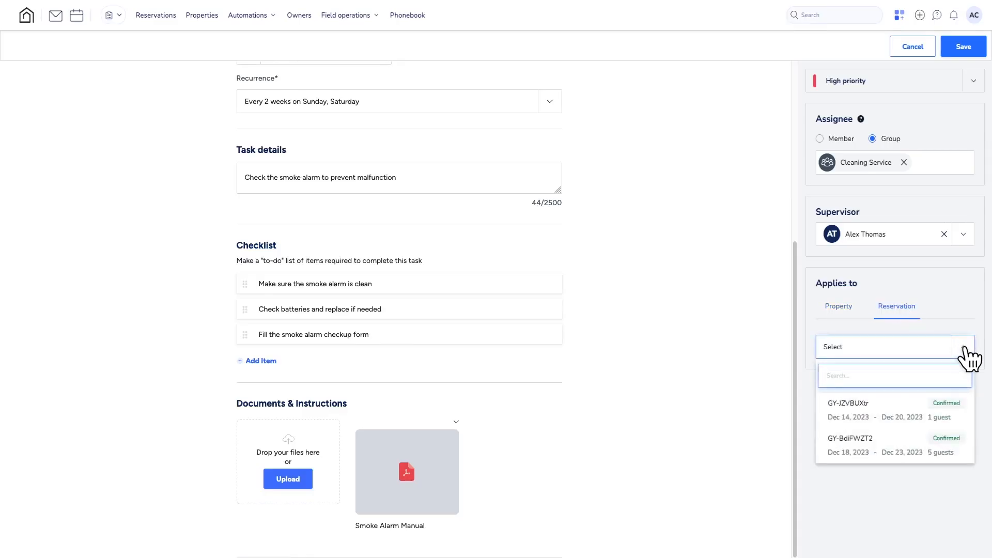
{"action": "left_click", "coordinate": [885, 419]}
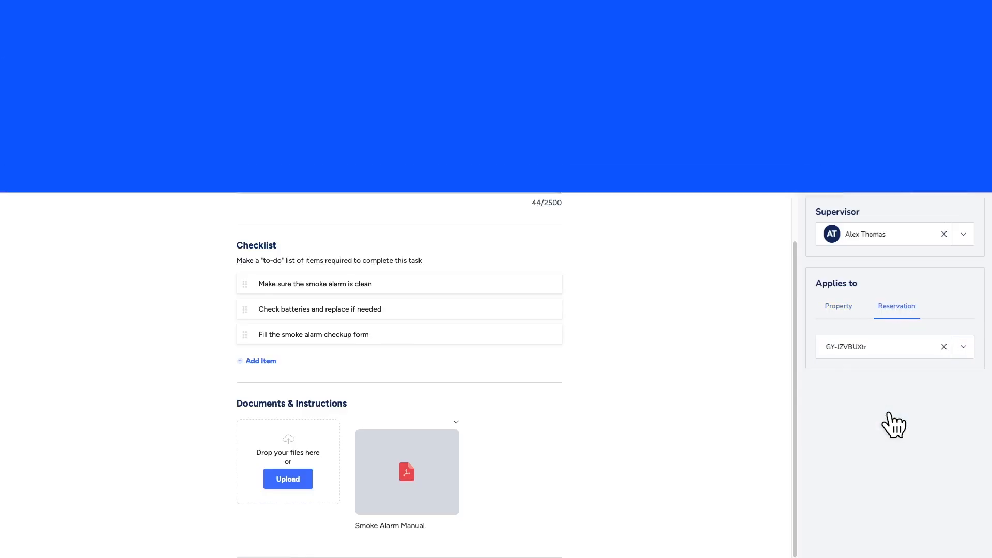